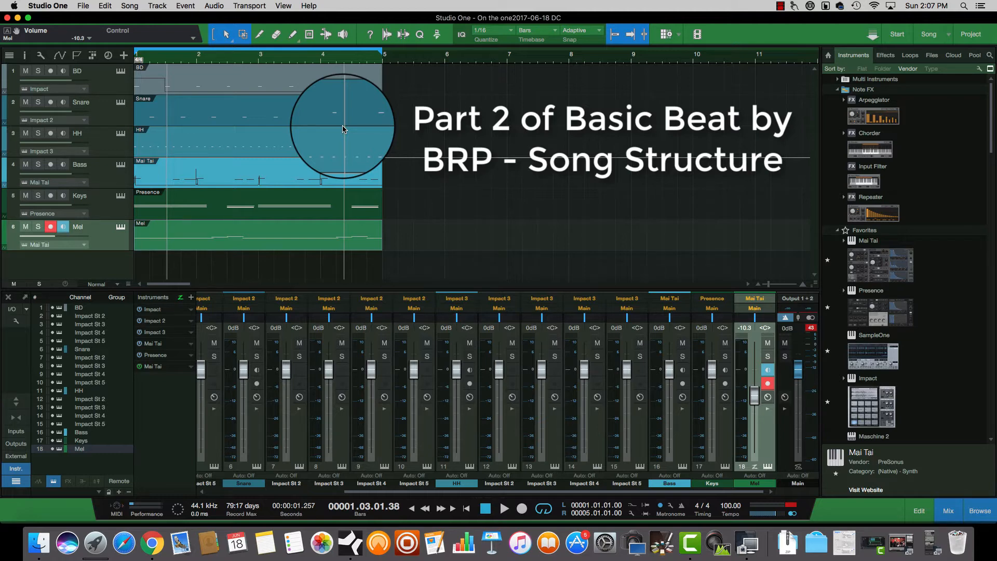
# Bounce the six selected four-bar events (BD, Snare, HH, Bass, Keys and Mel) to new audio tracks.
pyautogui.rightClick(274, 89)
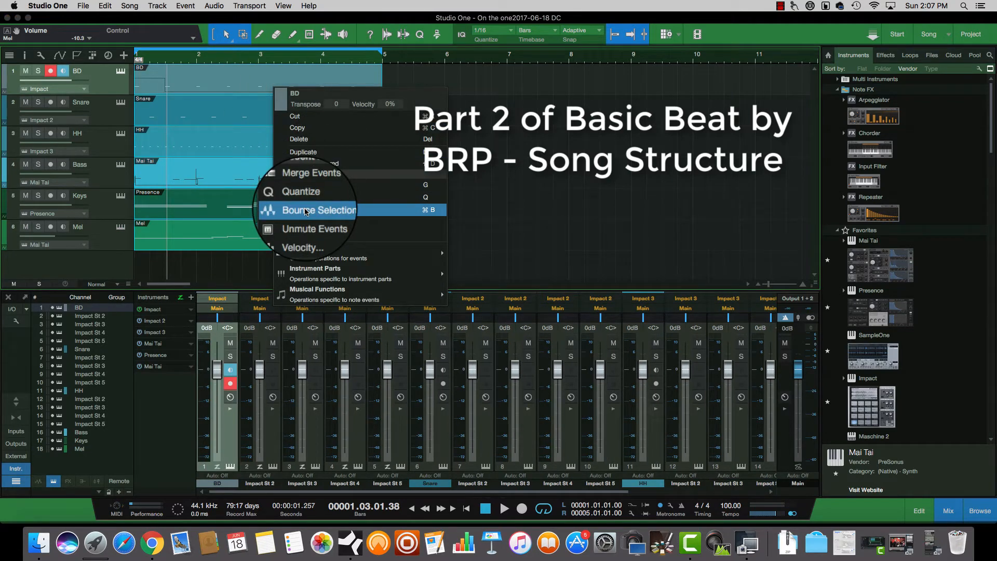
pyautogui.moveTo(304, 254)
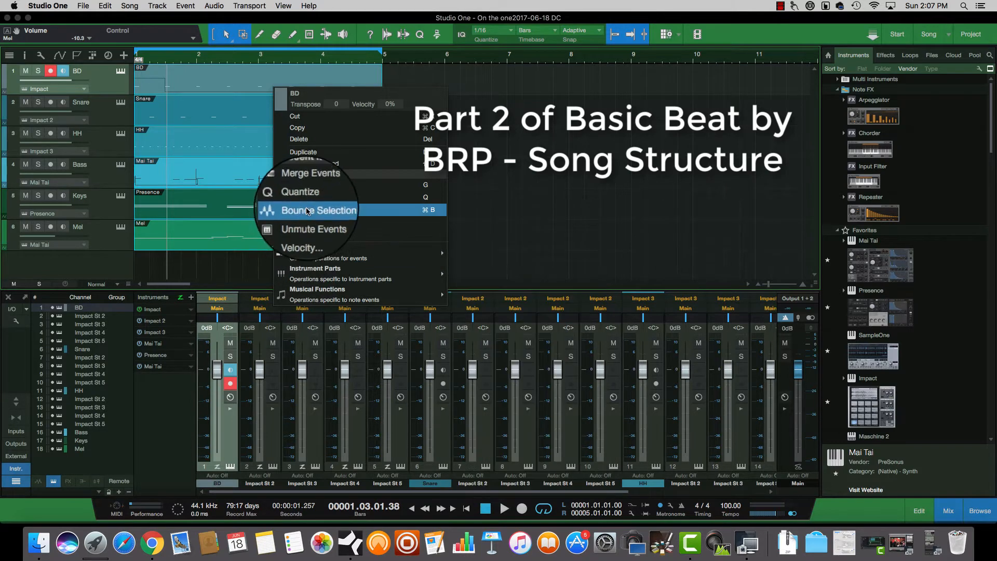
pyautogui.click(307, 211)
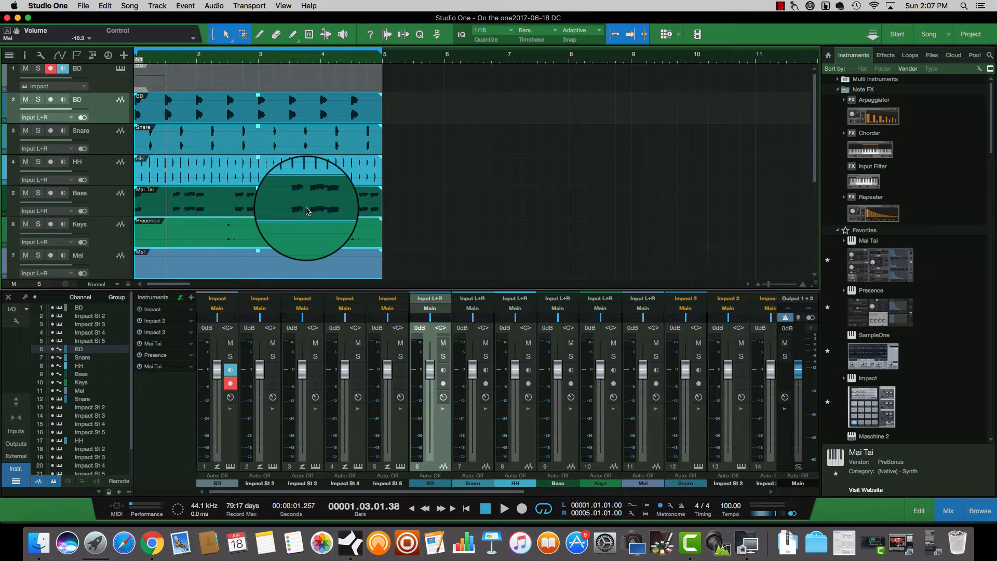
# Hide all the original instrument tracks and channels so only the bounced audio tracks remain in the arrangement and mixer.
pyautogui.hscroll(3, 429, 361)
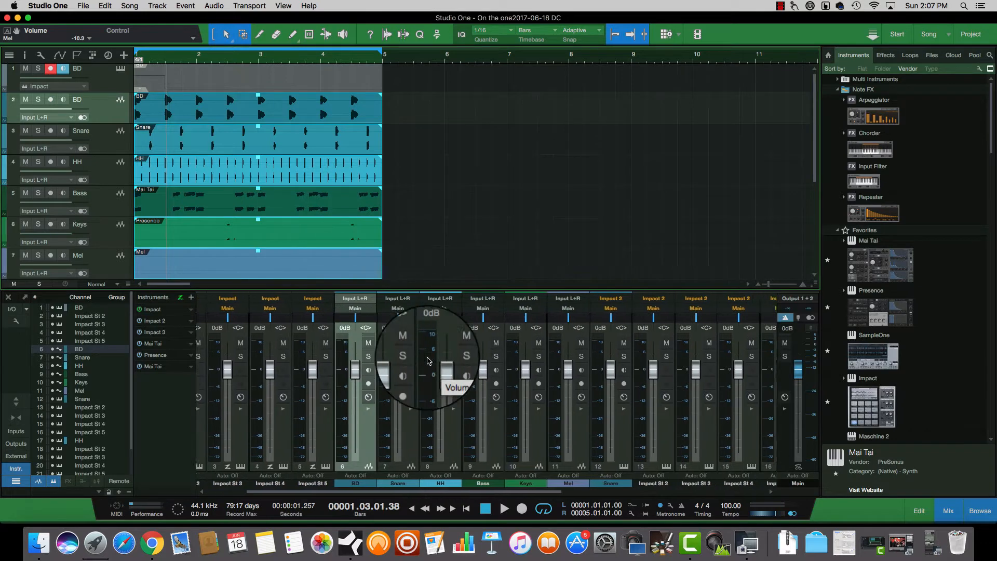
pyautogui.hscroll(3, 429, 360)
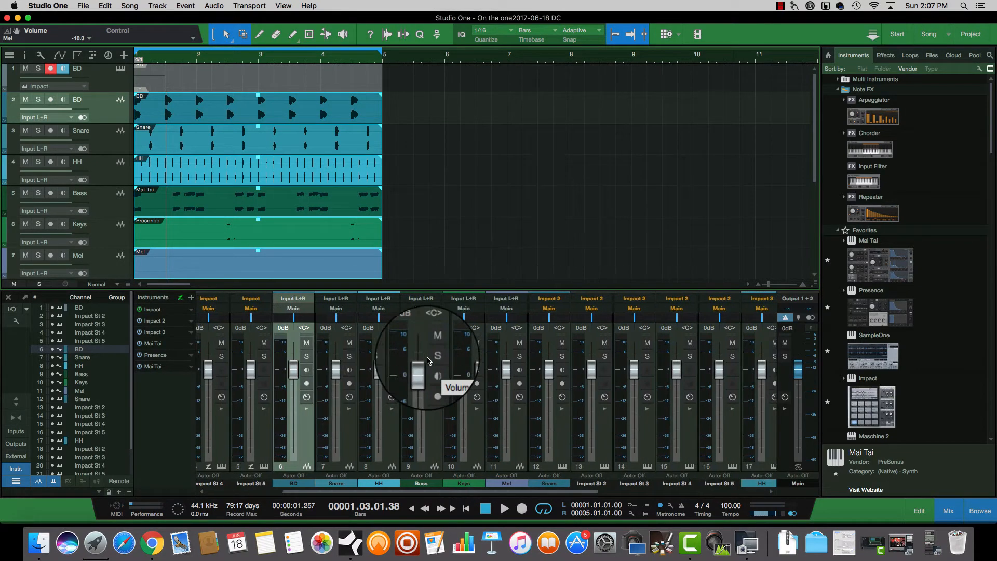
pyautogui.hscroll(-3, 429, 360)
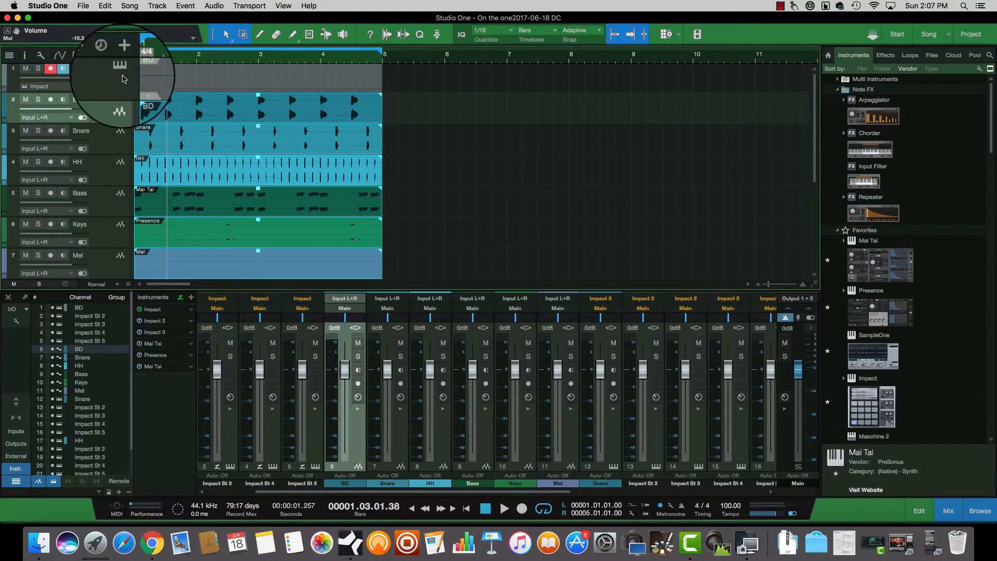
pyautogui.scroll(-1, 118, 81)
pyautogui.scroll(-5, 119, 82)
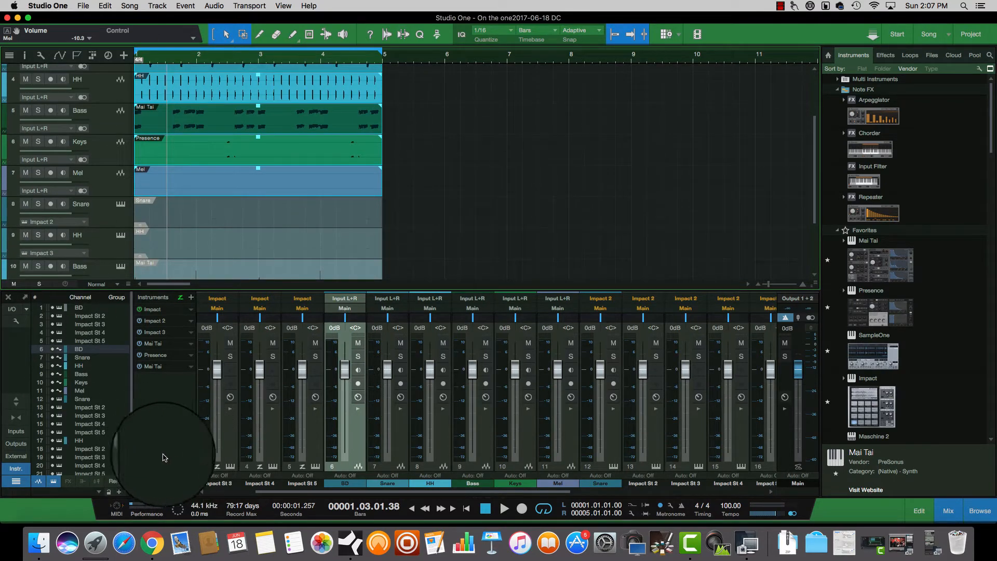
pyautogui.click(54, 482)
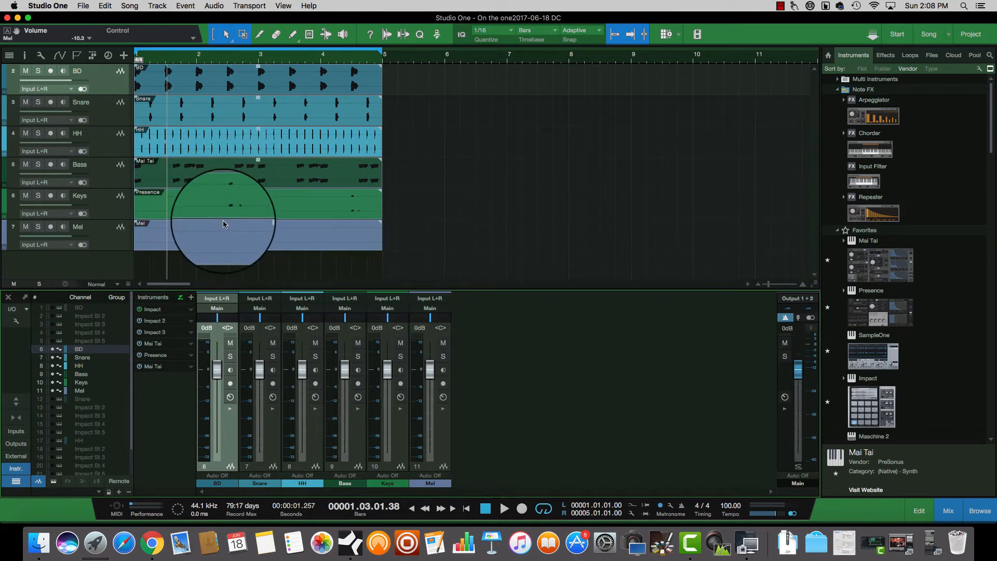
# Place the playback cursor at bar 89 and extend the loop range's end to bar 89.
pyautogui.press('w')
pyautogui.press('w')
pyautogui.press('w')
pyautogui.press('w')
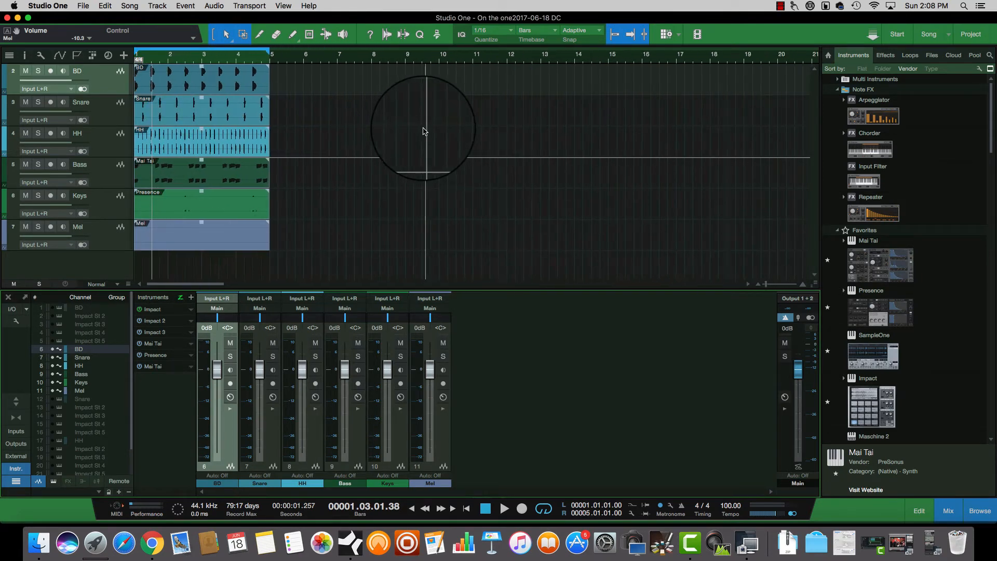
pyautogui.press('w')
pyautogui.press('w')
pyautogui.press('w')
pyautogui.press('w')
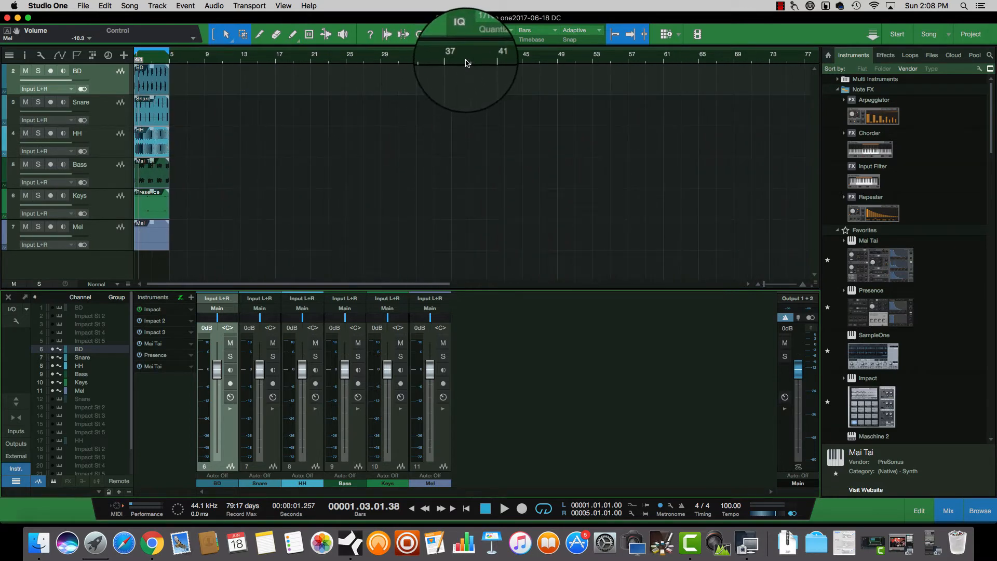
pyautogui.click(467, 62)
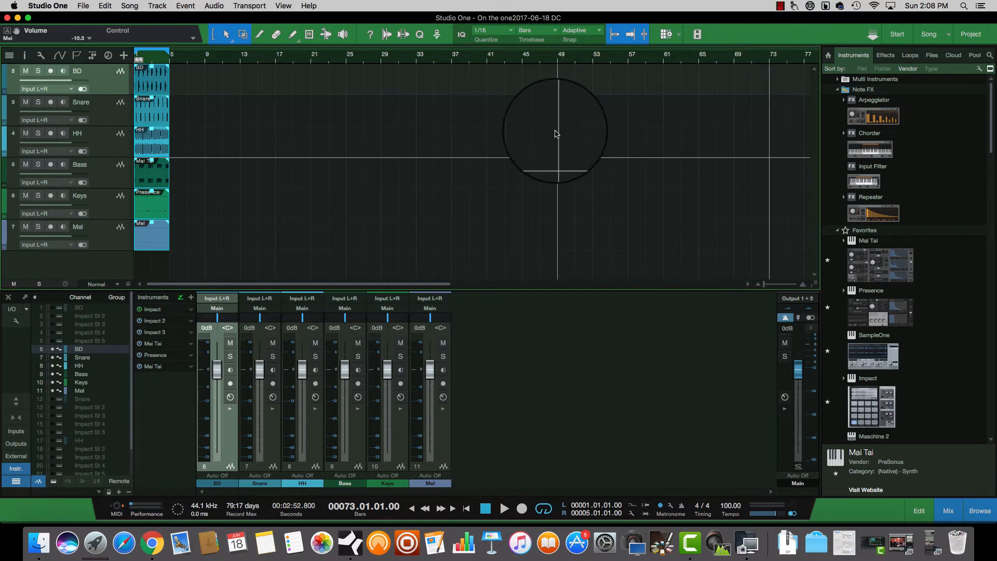
pyautogui.scroll(-5, 557, 133)
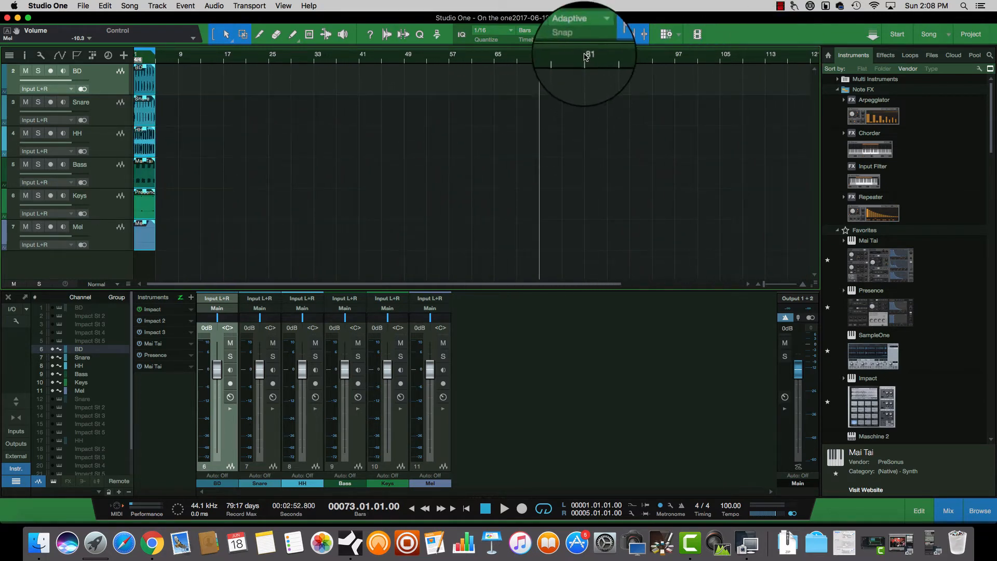
pyautogui.click(585, 54)
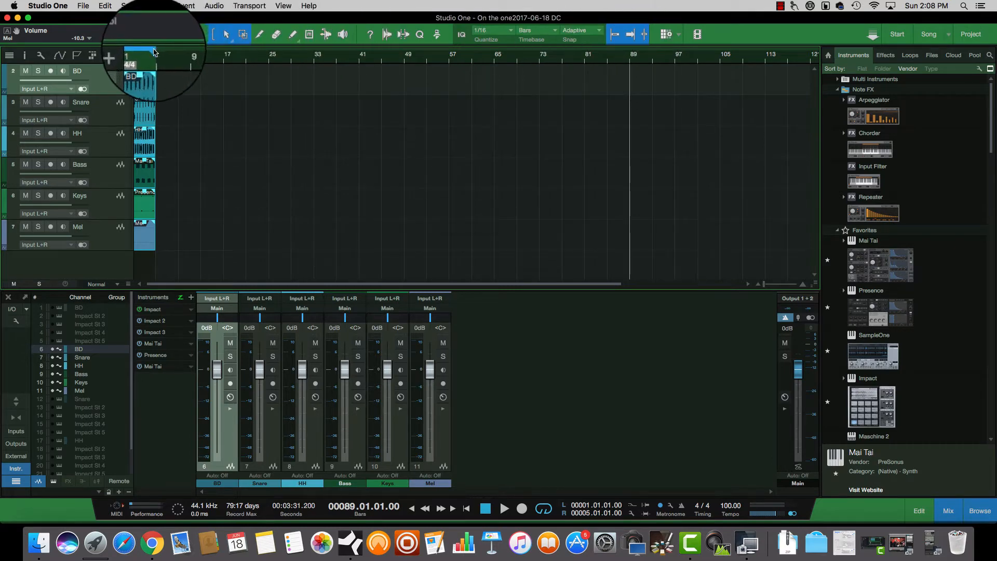
pyautogui.moveTo(154, 51); pyautogui.dragTo(630, 65)
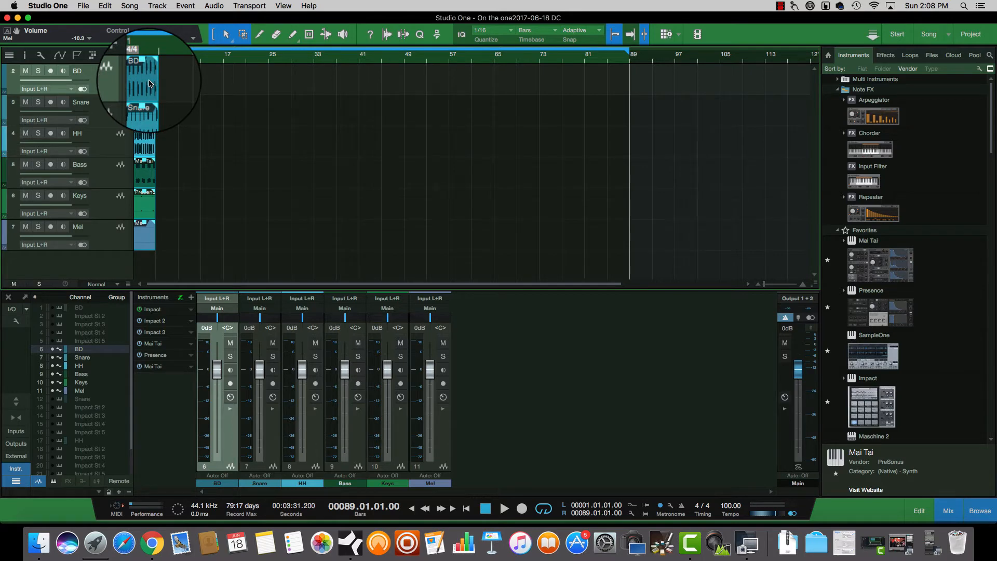
# Duplicate the six four-bar audio events repeatedly until they reach bar 89, and preview the arrangement from the start.
pyautogui.press('d')
pyautogui.press('d')
pyautogui.press('d')
pyautogui.press('d')
pyautogui.press('d')
pyautogui.press('d')
pyautogui.press('d')
pyautogui.press('d')
pyautogui.press('d')
pyautogui.press('d')
pyautogui.press('d')
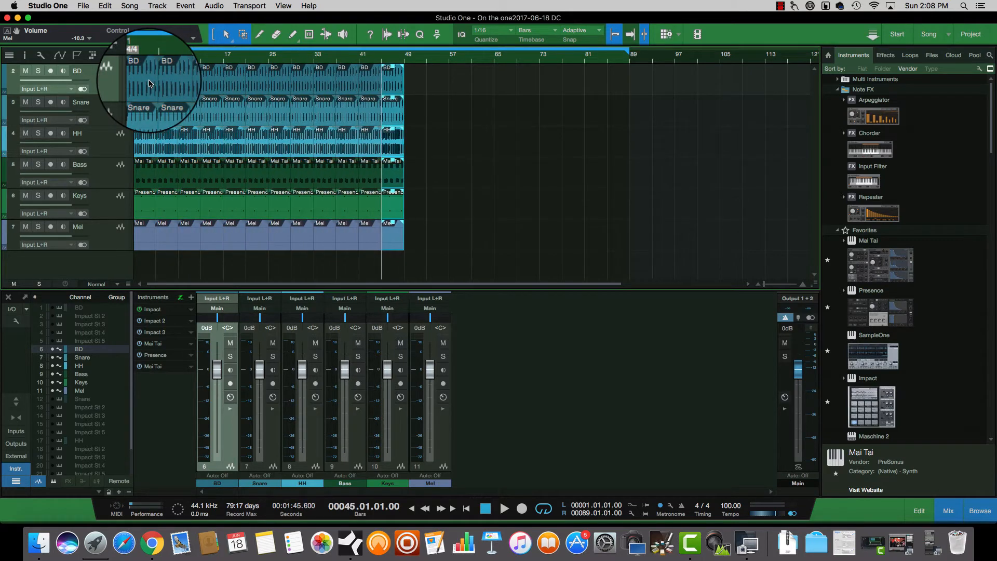
pyautogui.press('d')
pyautogui.press('d')
pyautogui.press('d')
pyautogui.press('d')
pyautogui.press('d')
pyautogui.press('d')
pyautogui.press('d')
pyautogui.press('d')
pyautogui.press('d')
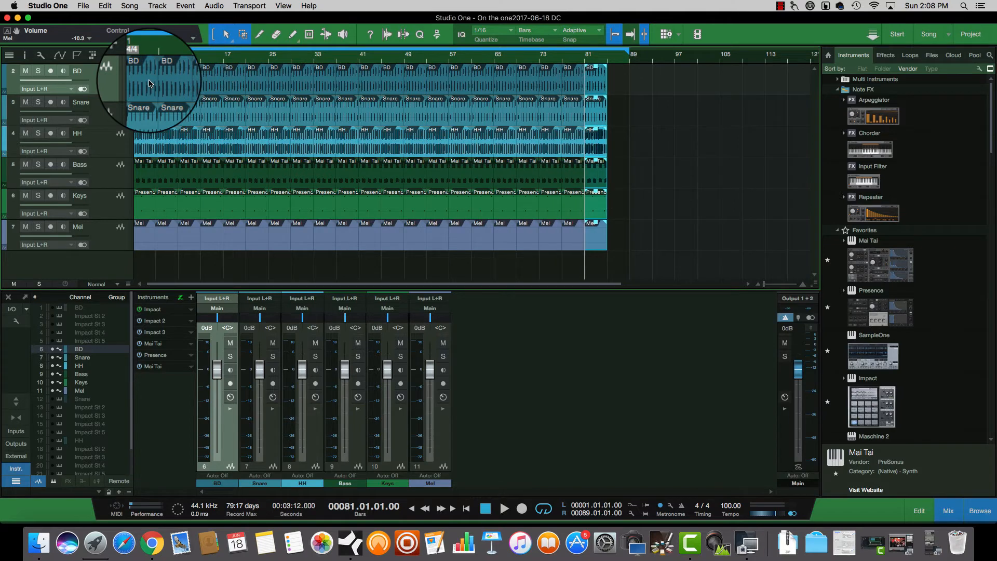
pyautogui.press('d')
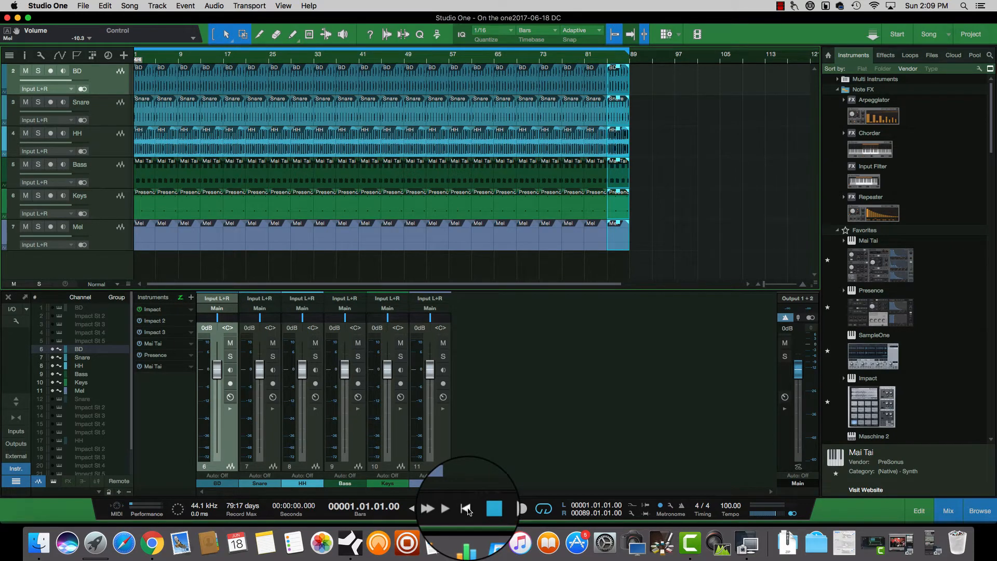
pyautogui.press('space')
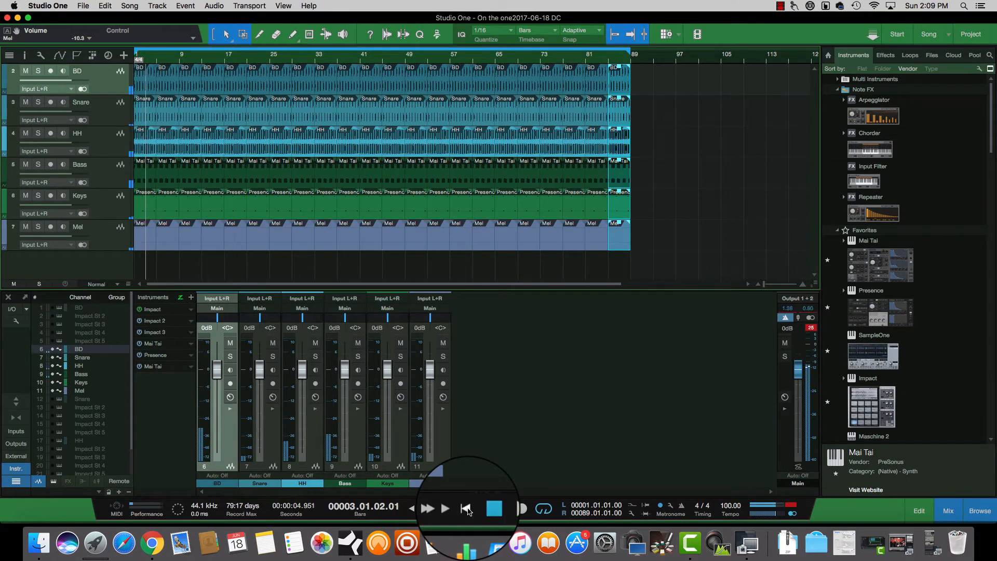
pyautogui.click(467, 509)
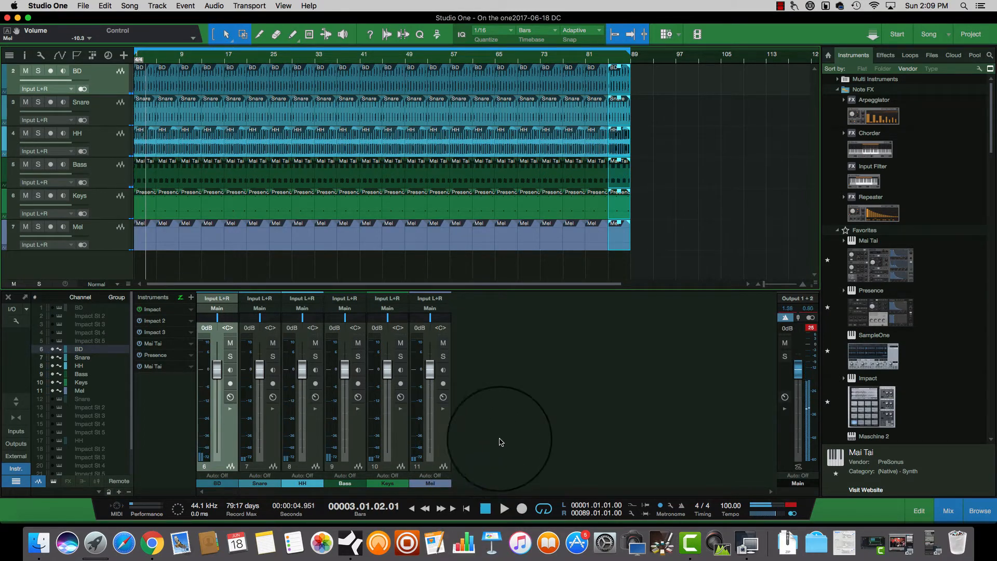
# Thin out the intro by deleting the Mel, Snare and BD events in bars 1–8 and the Bass and HH events in bars 1–4.
pyautogui.click(148, 240)
pyautogui.press('Delete')
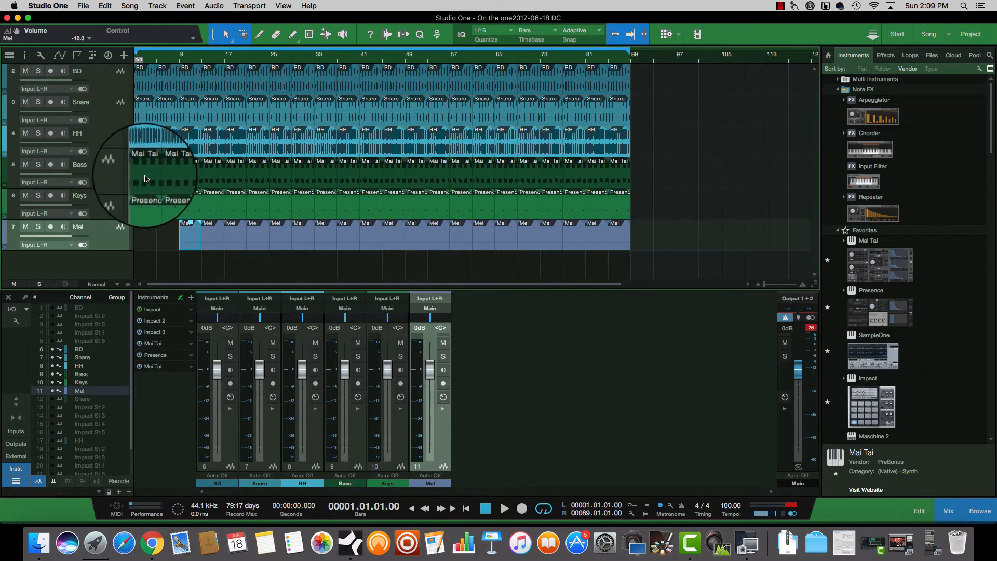
pyautogui.click(145, 179)
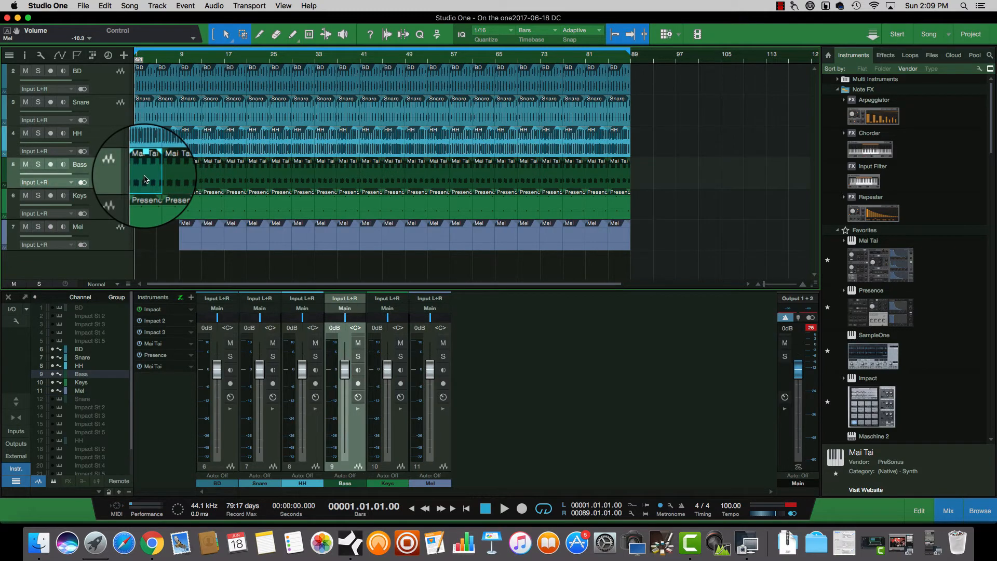
pyautogui.press('Delete')
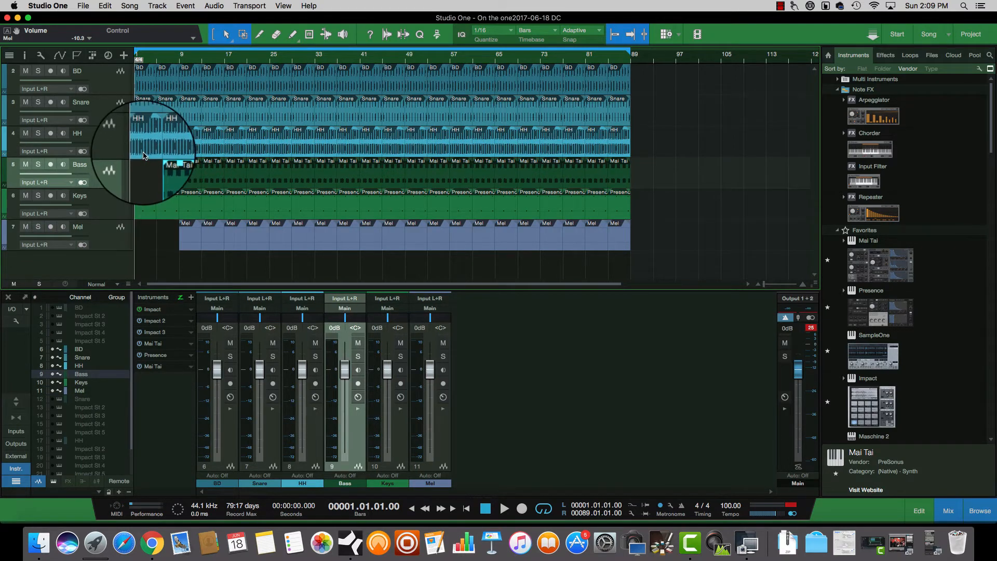
pyautogui.click(143, 155)
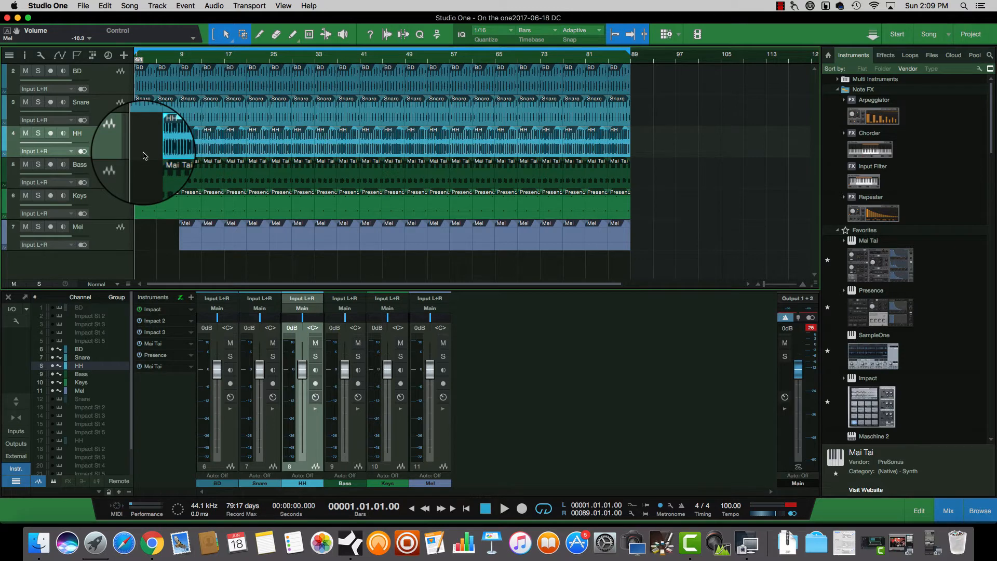
pyautogui.click(144, 124)
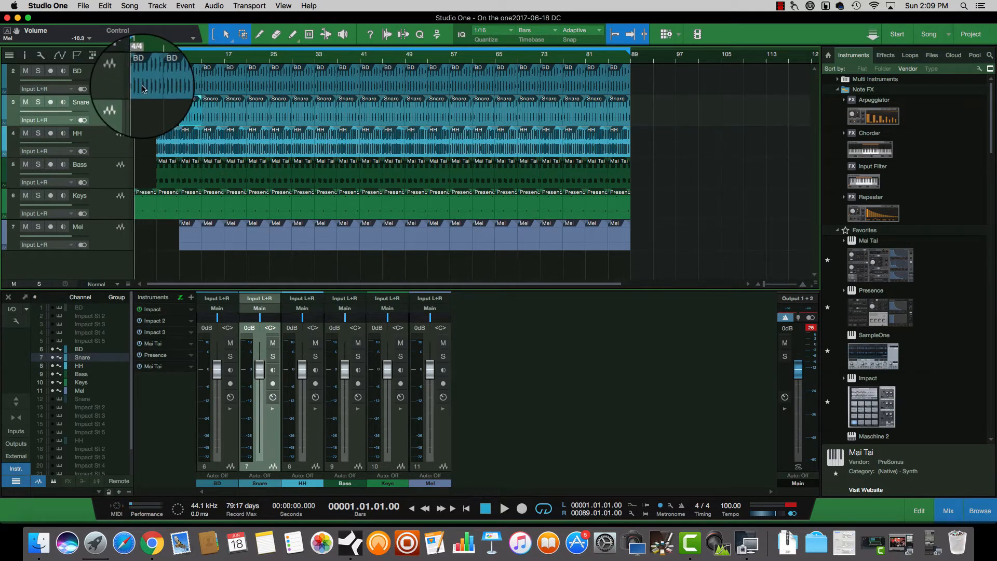
pyautogui.click(144, 89)
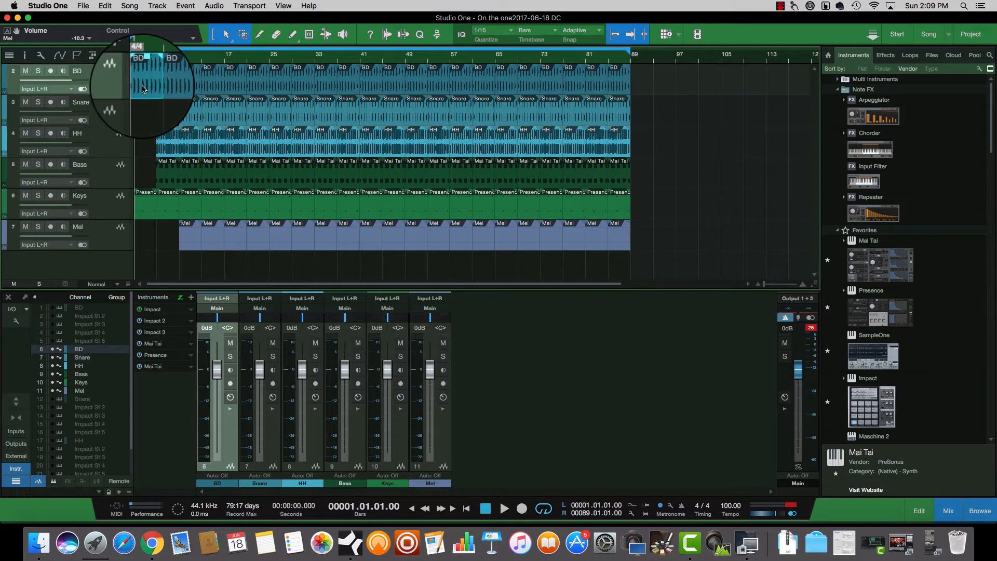
pyautogui.press('Delete')
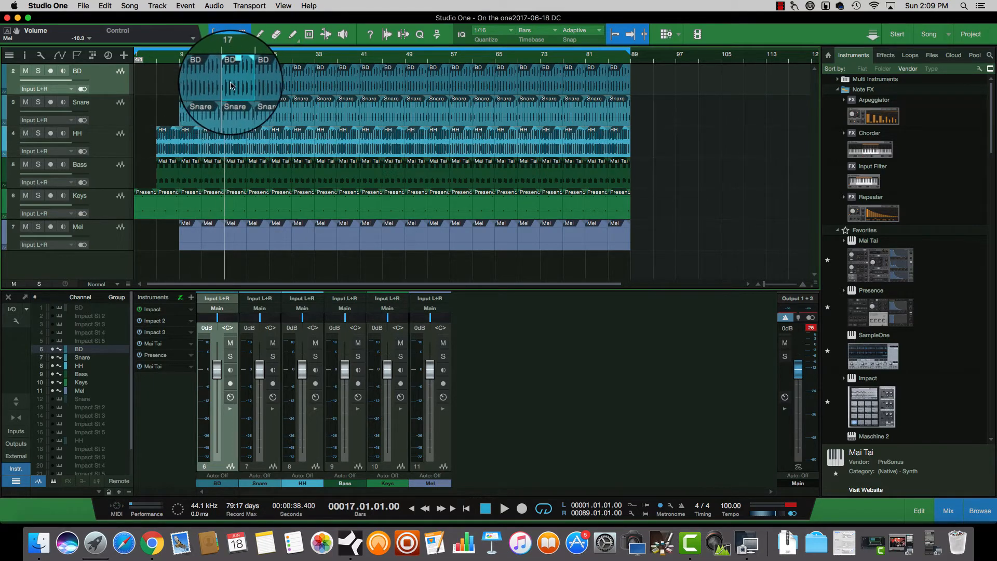
# Create a break at bar 17 by deleting the BD and Snare events in bars 17–20 and the Mel events in bars 17–24.
pyautogui.press('Delete')
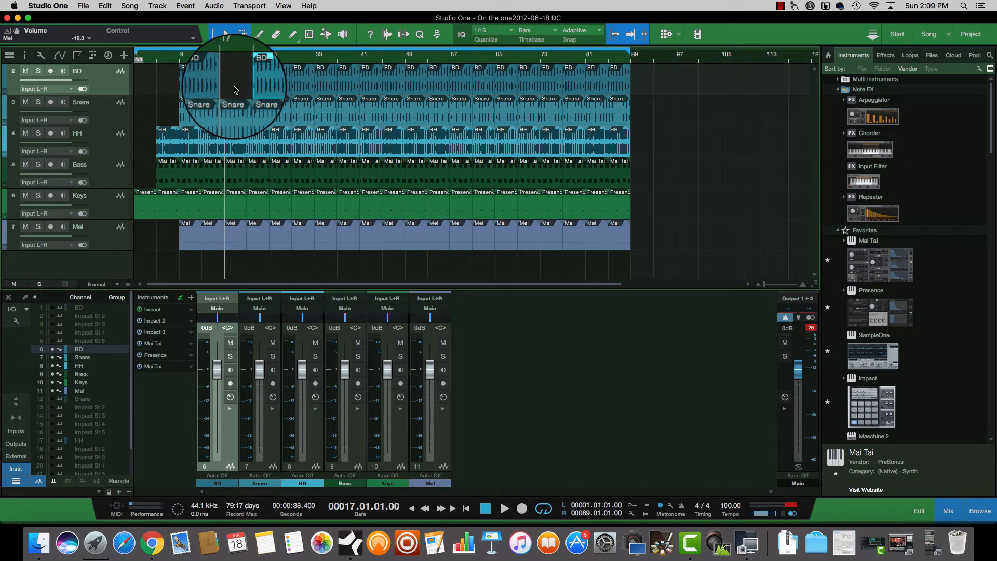
pyautogui.click(235, 115)
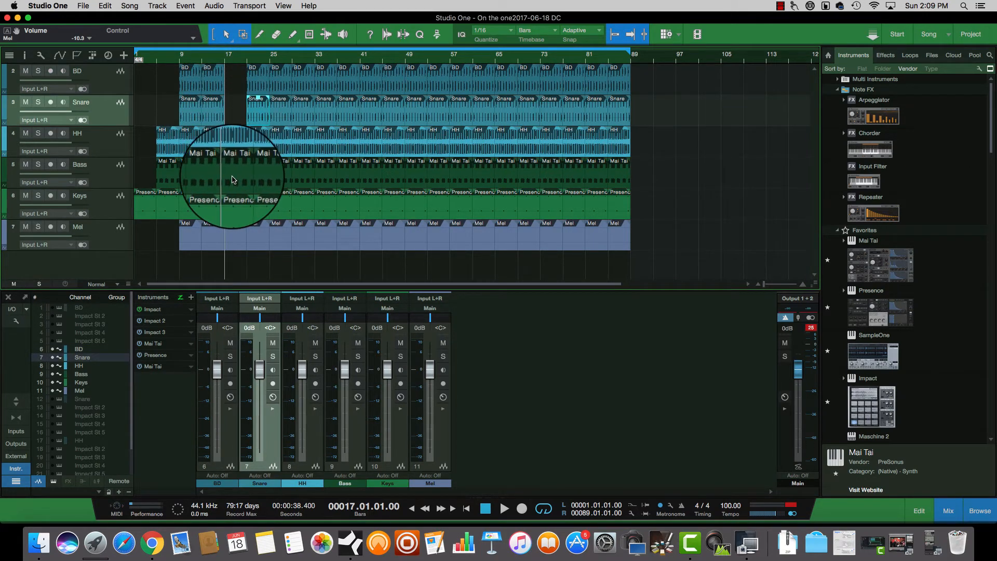
pyautogui.click(234, 240)
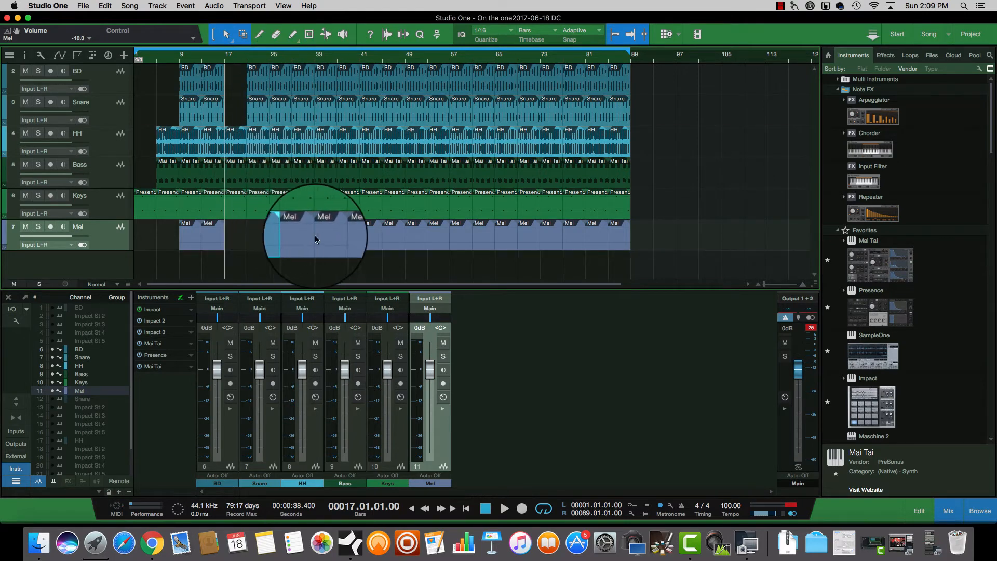
# Create a second break by deleting the Mel, Snare and BD events in bars 33–40.
pyautogui.press('Delete')
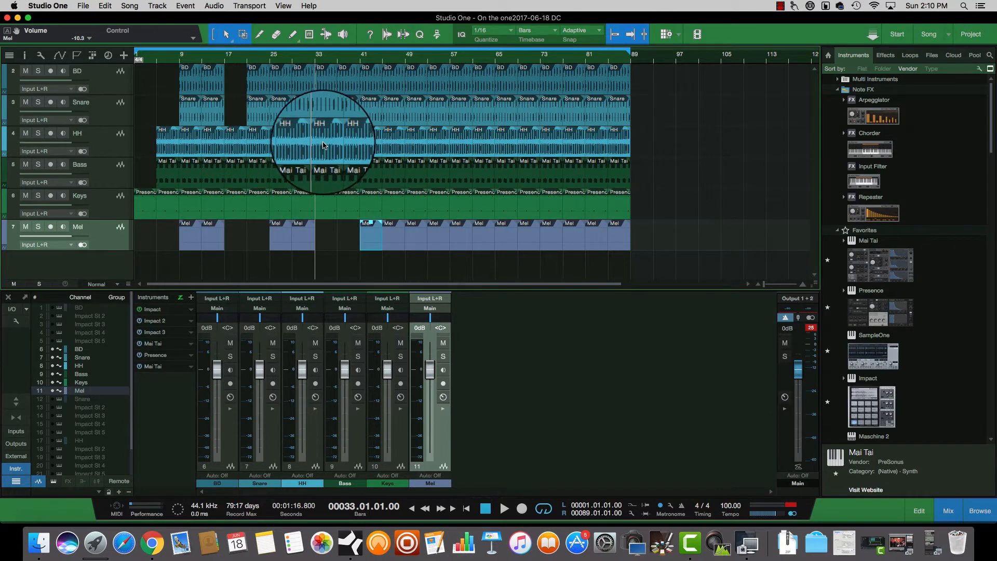
pyautogui.click(324, 115)
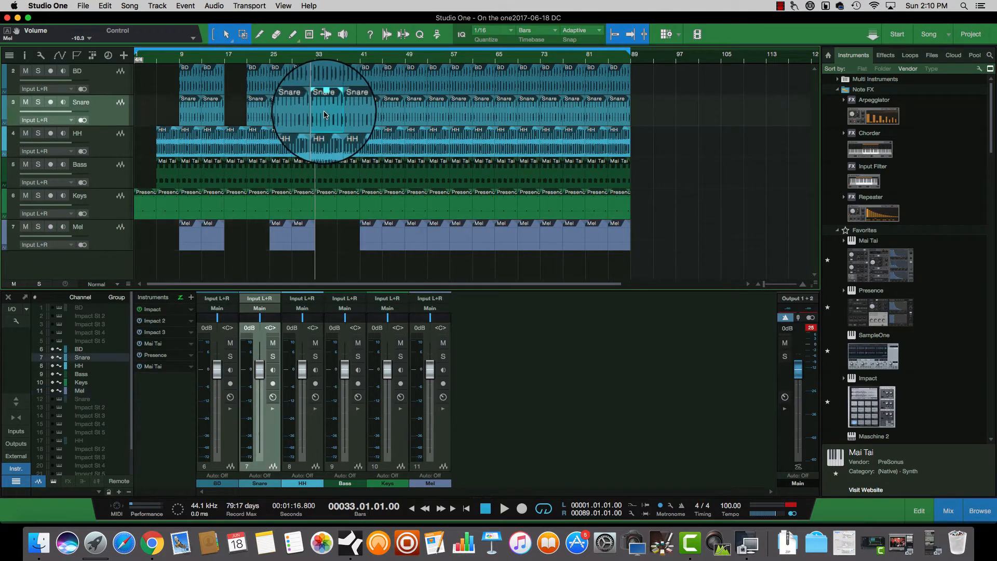
pyautogui.click(326, 86)
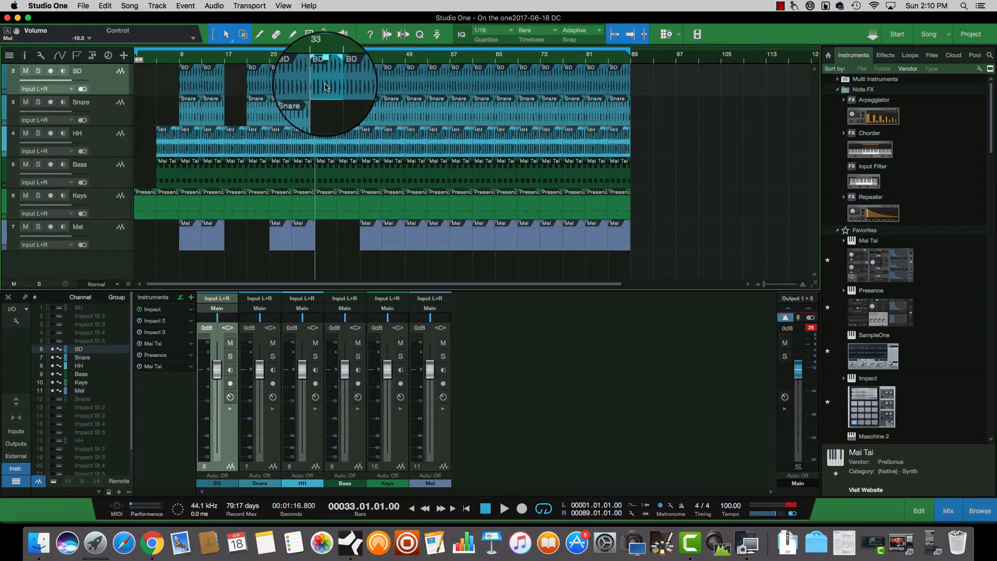
pyautogui.press('Delete')
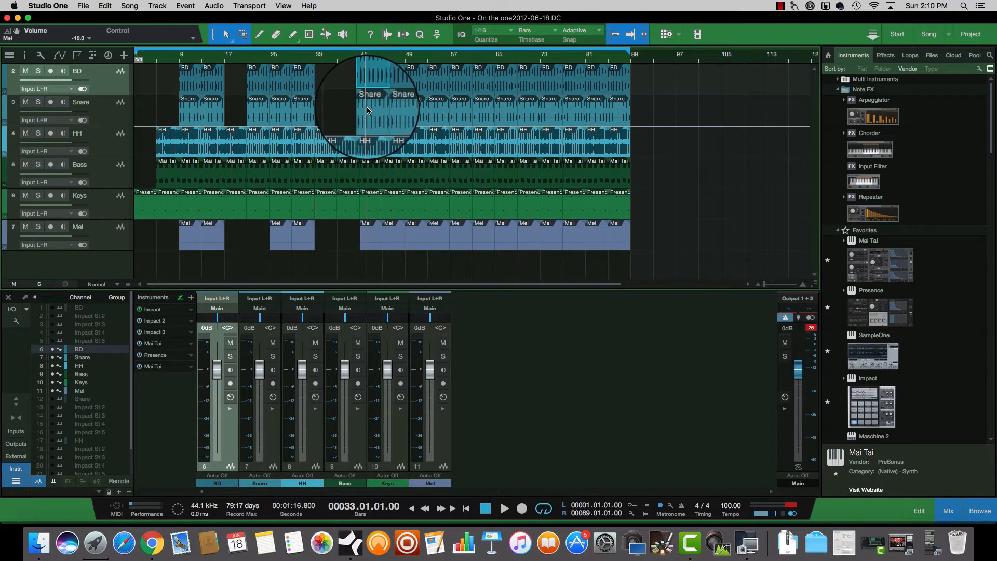
# Move the Snare event from bar 41 to bar 37 and duplicate it to refill bar 41.
pyautogui.moveTo(371, 113); pyautogui.dragTo(347, 113)
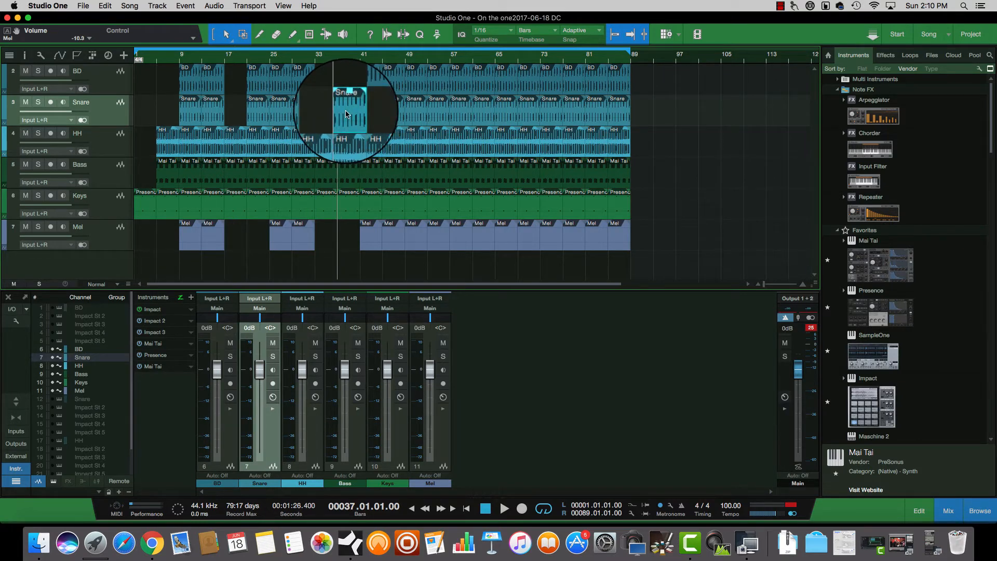
pyautogui.press('d')
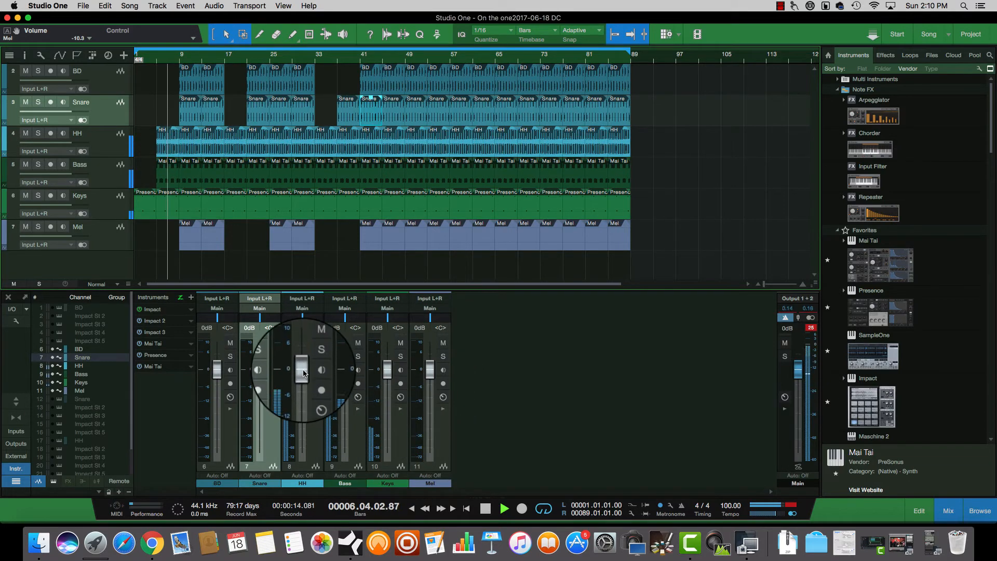
# Lower the HH channel's volume to -3.3 dB.
pyautogui.moveTo(305, 373); pyautogui.dragTo(302, 382)
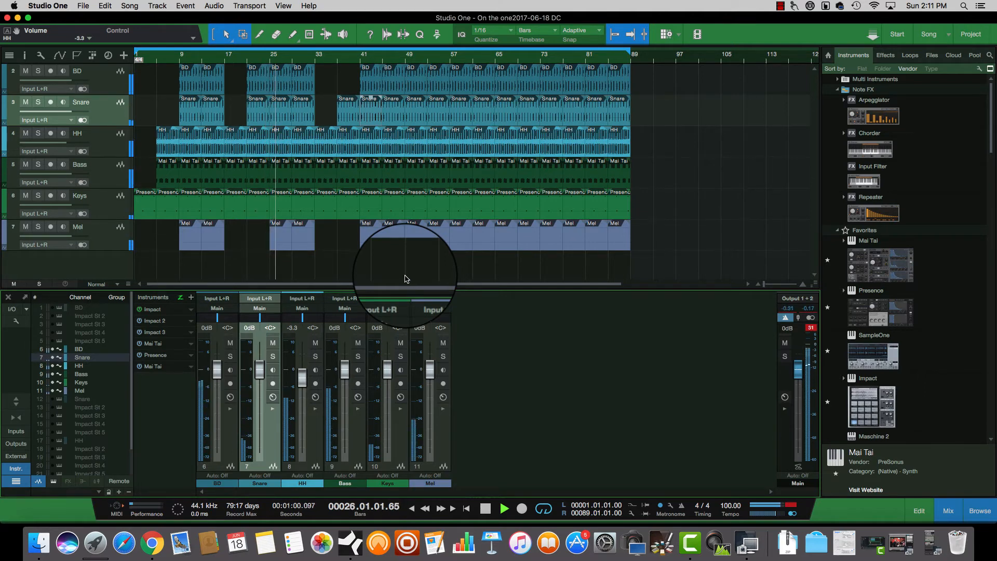
# Move the BD event from bar 41 to bar 37 and duplicate it to refill bar 41.
pyautogui.click(369, 84)
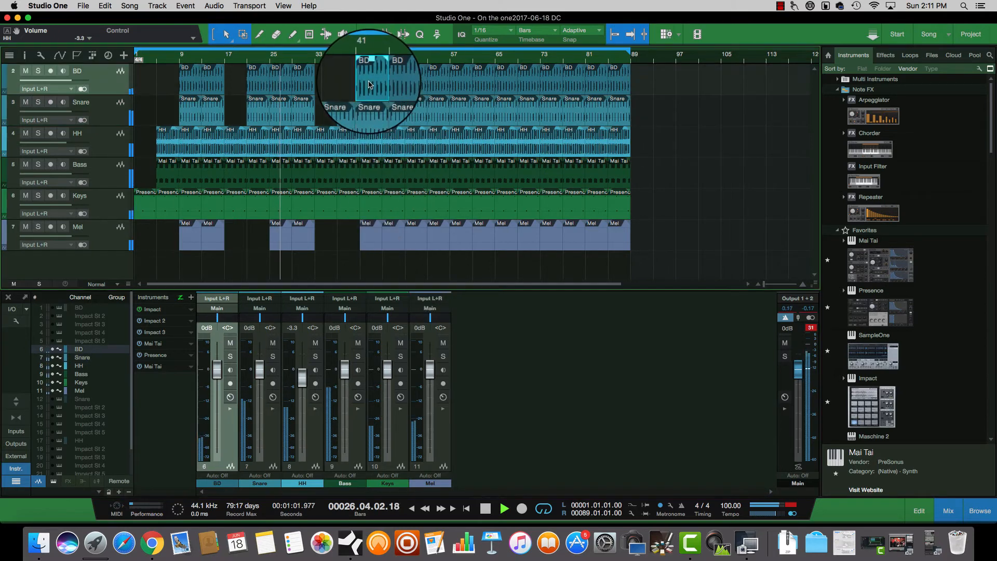
pyautogui.moveTo(369, 85); pyautogui.dragTo(344, 84)
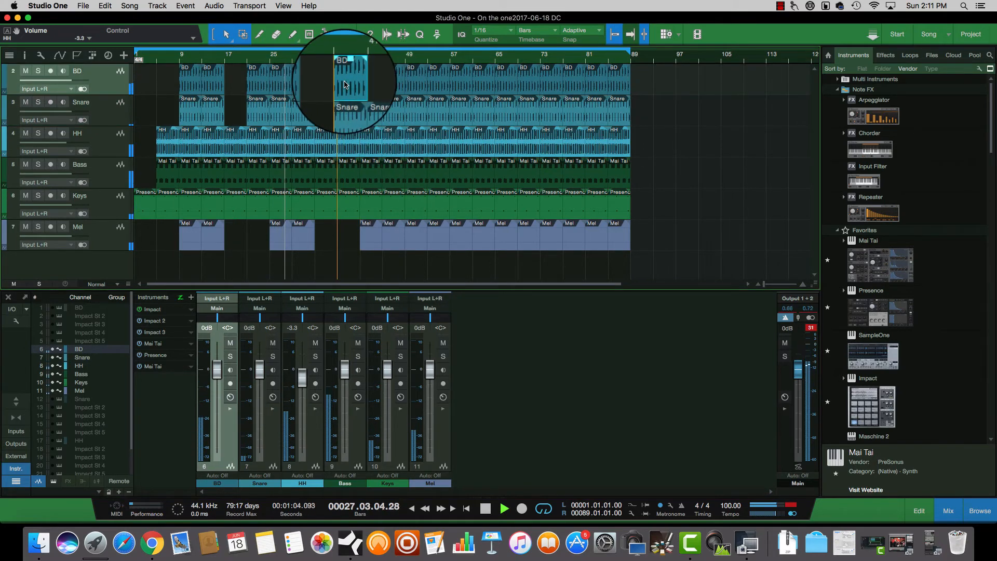
pyautogui.press('d')
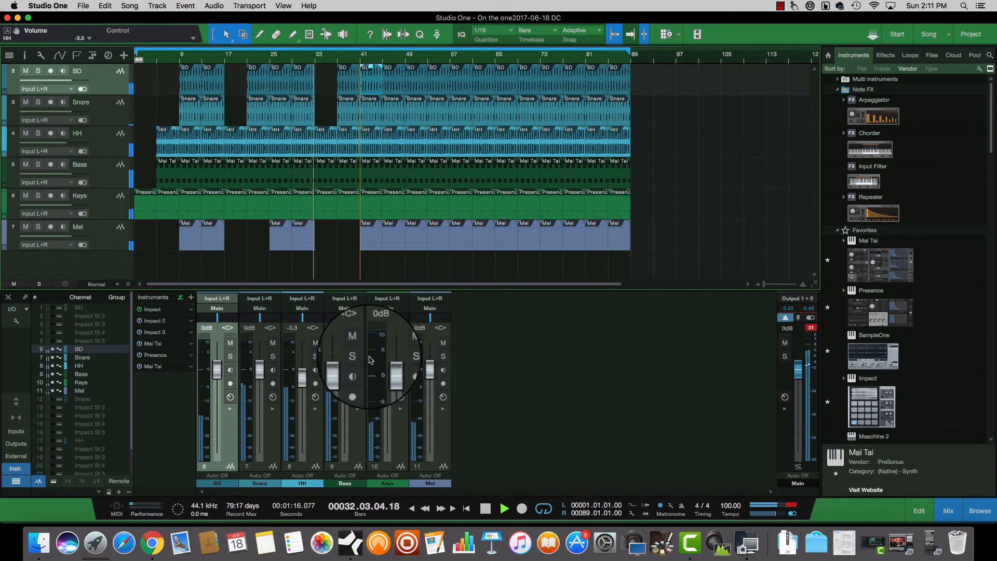
# Raise the Keys channel's volume to +3.8 dB and stop playback.
pyautogui.moveTo(385, 385); pyautogui.dragTo(389, 360)
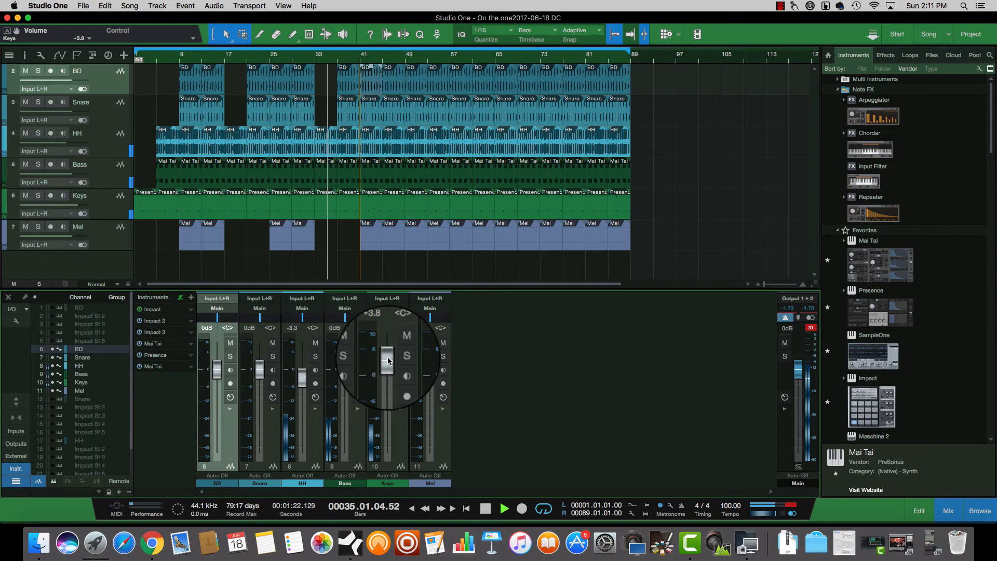
pyautogui.press('space')
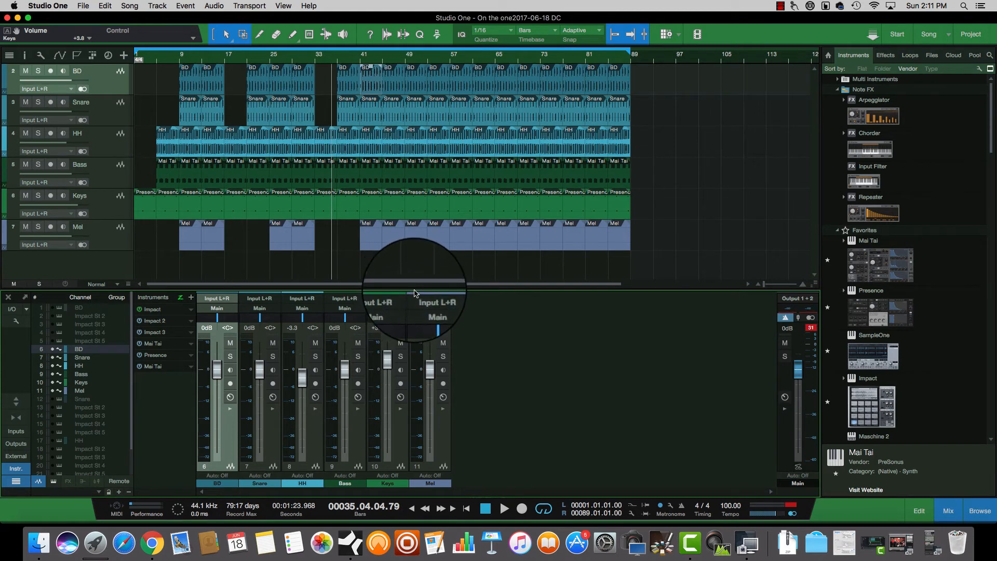
# Expand the mixer to show the channel inserts and add a Room Reverb effect to the Keys channel.
pyautogui.moveTo(414, 293); pyautogui.dragTo(415, 340)
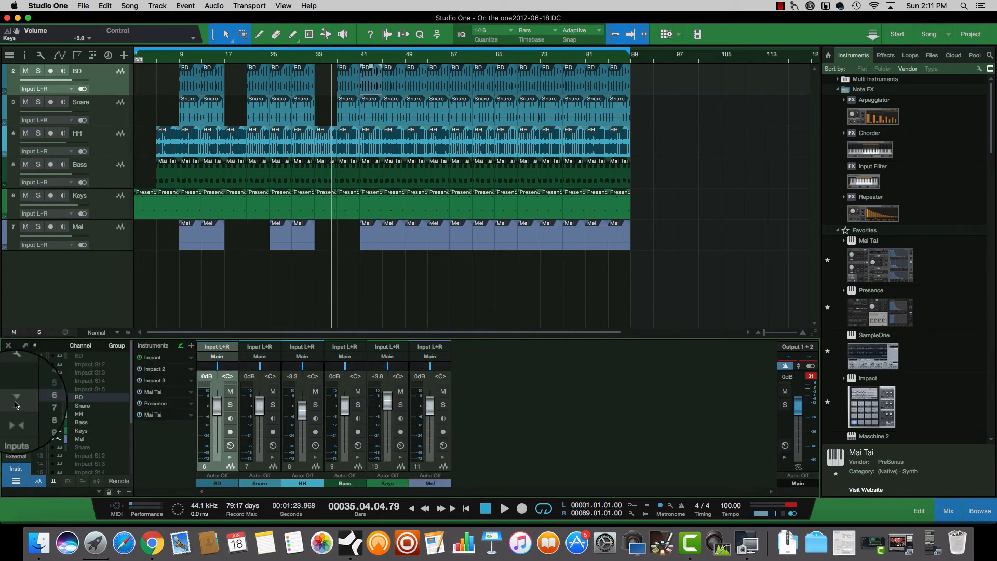
pyautogui.click(16, 402)
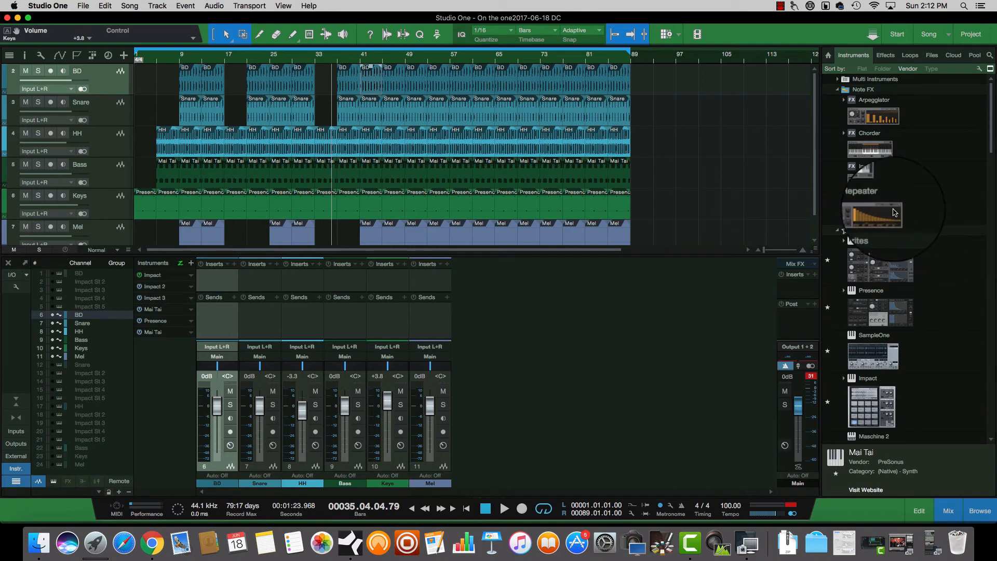
pyautogui.click(885, 55)
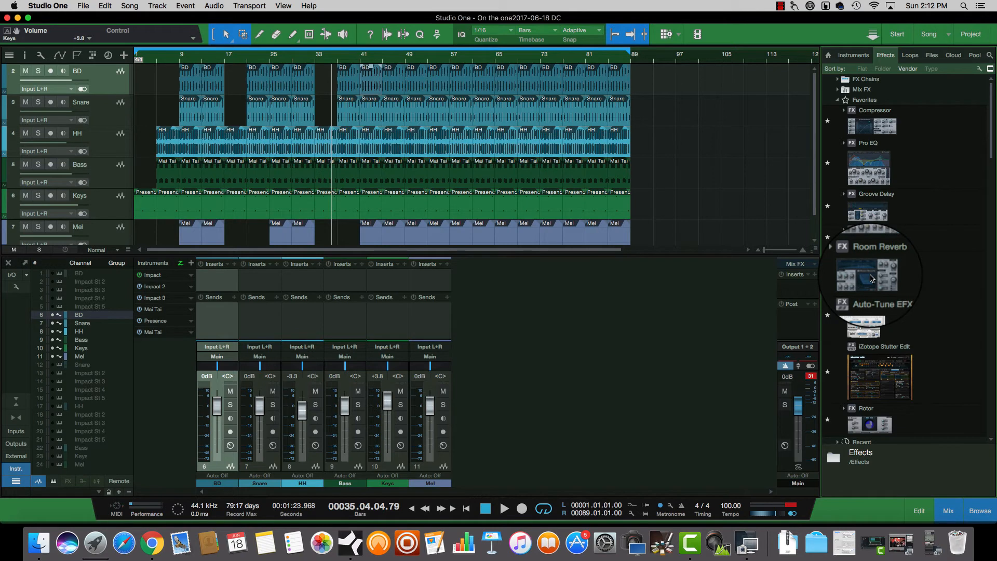
pyautogui.moveTo(872, 279); pyautogui.dragTo(397, 282)
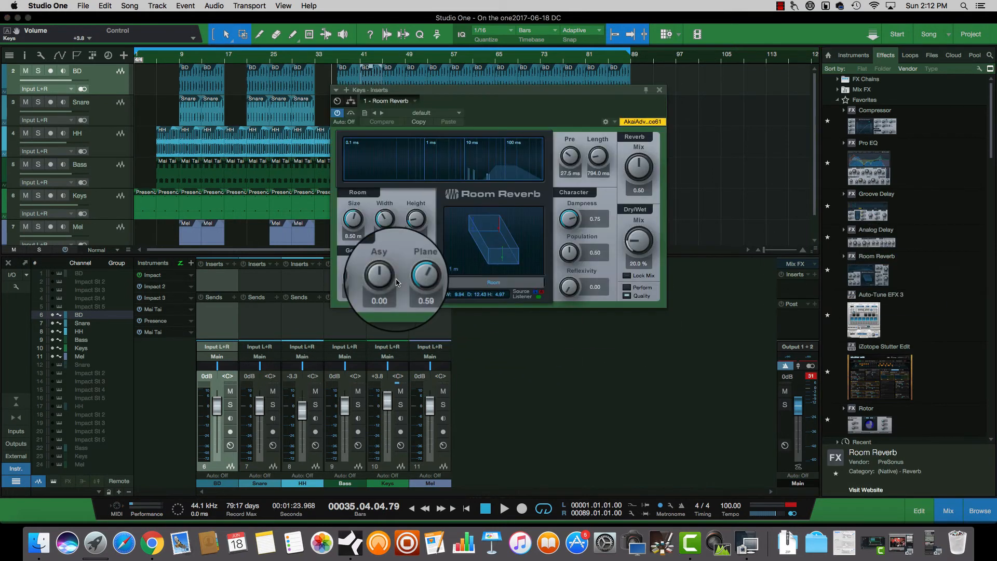
# Load the Flat Plate preset in the Keys Room Reverb, set the room width to 0.77 and close the effect.
pyautogui.click(415, 104)
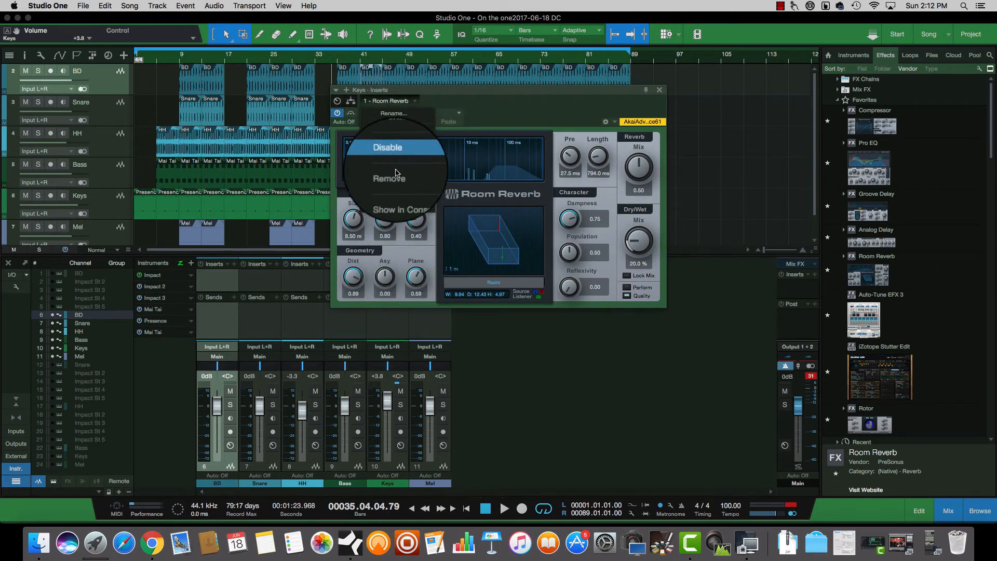
pyautogui.click(470, 109)
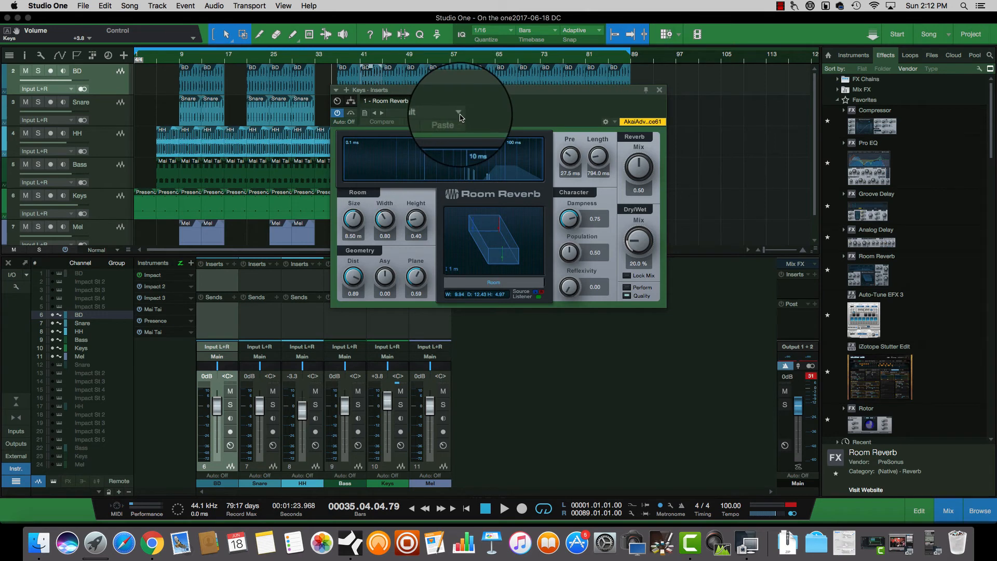
pyautogui.click(446, 113)
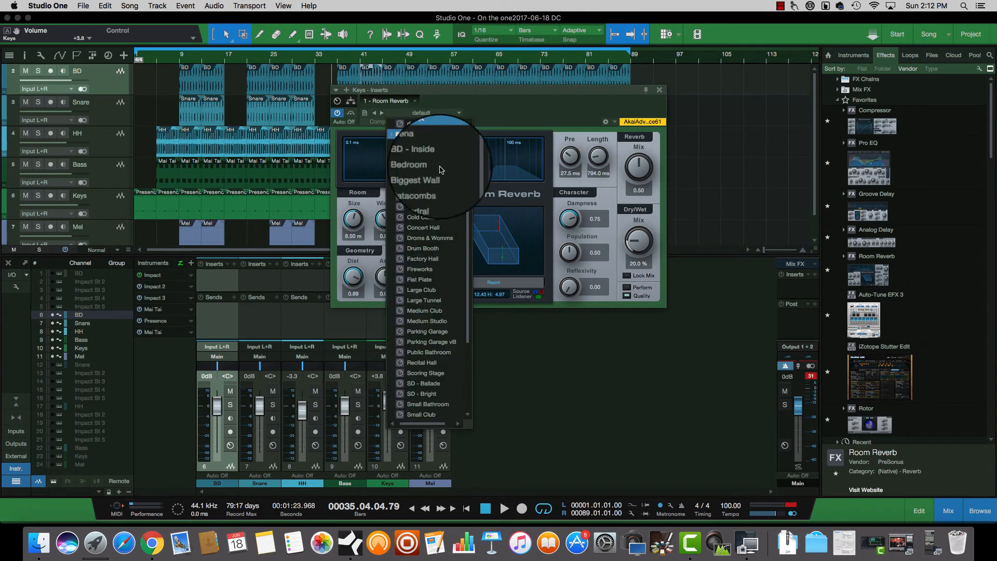
pyautogui.click(432, 281)
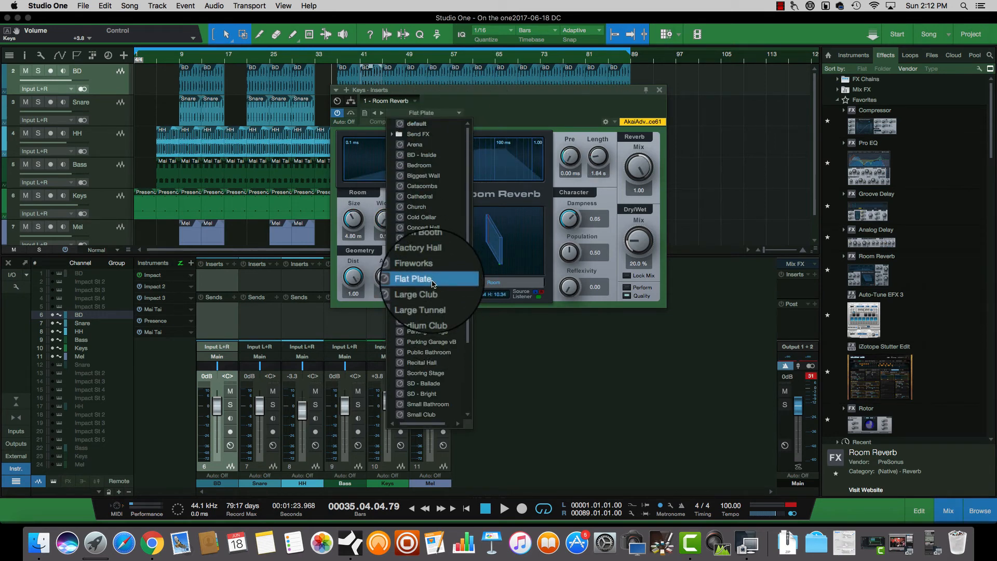
pyautogui.click(525, 349)
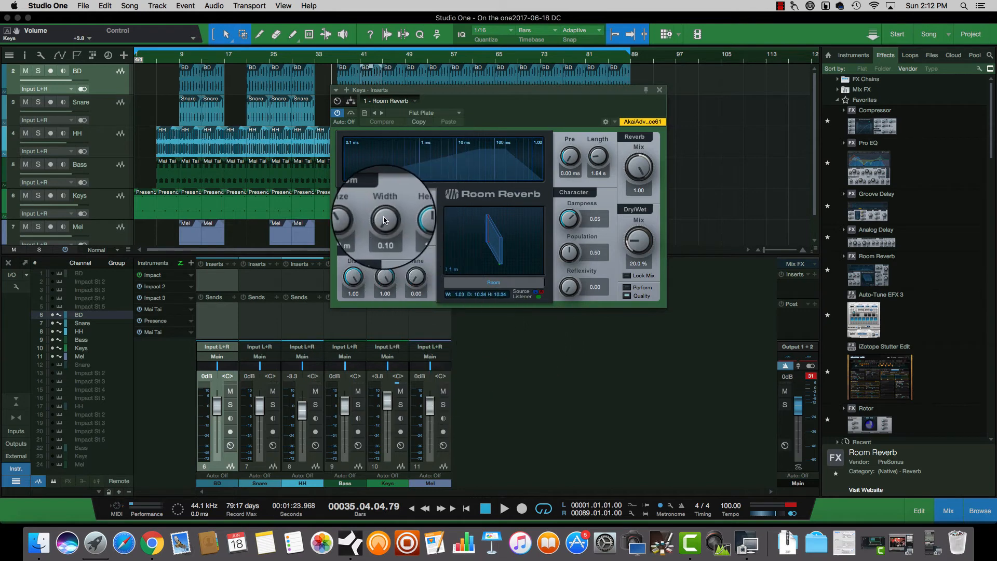
pyautogui.moveTo(382, 226); pyautogui.dragTo(392, 198)
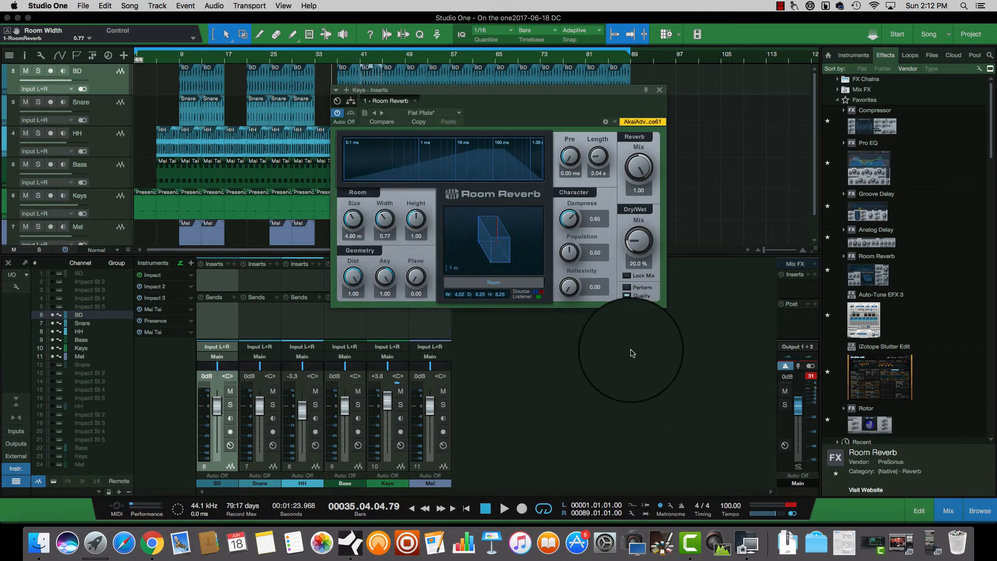
pyautogui.click(656, 87)
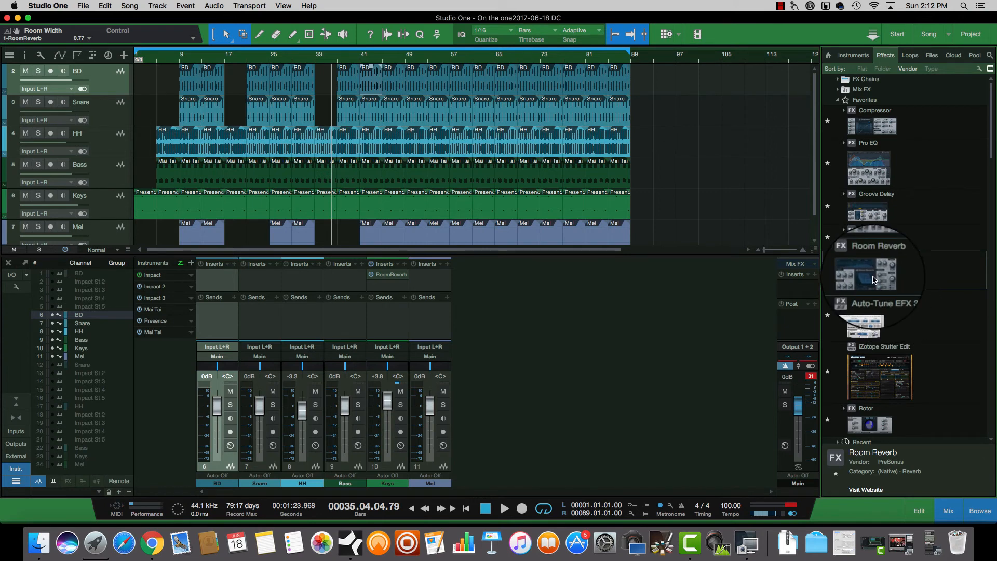
# Add a Room Reverb with its default preset to the Mel channel and play the song from bar 1.
pyautogui.moveTo(874, 280); pyautogui.dragTo(436, 284)
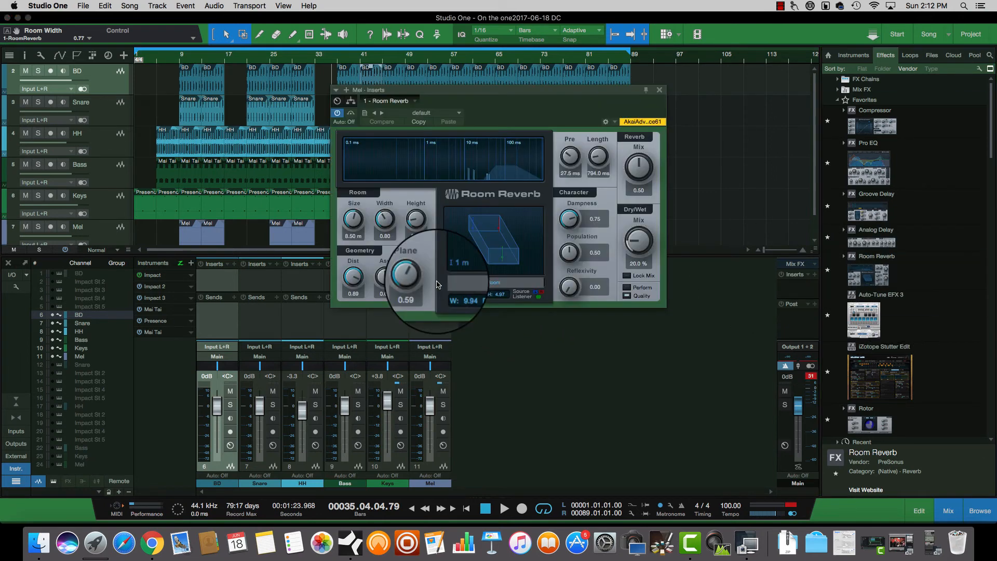
pyautogui.click(659, 90)
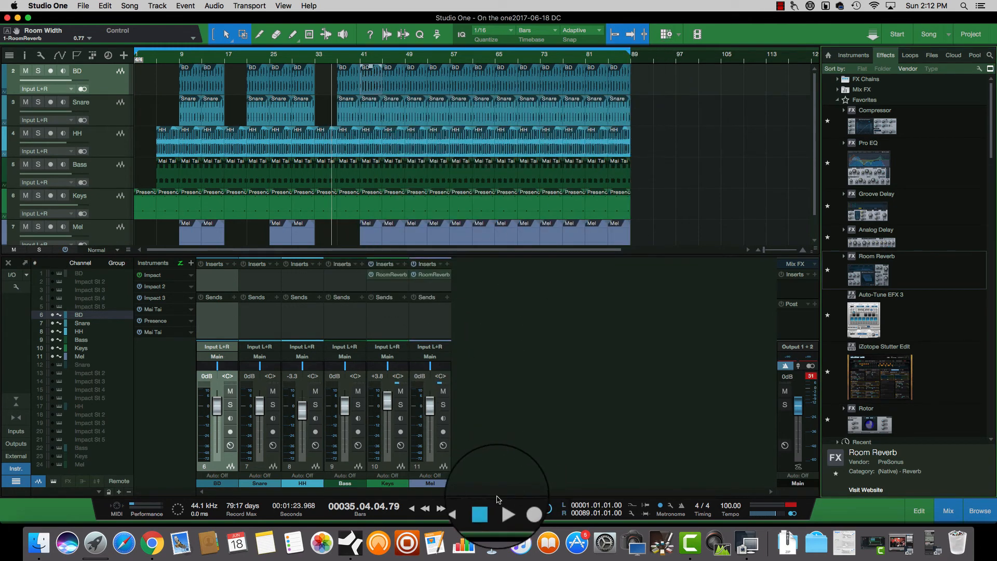
pyautogui.click(466, 510)
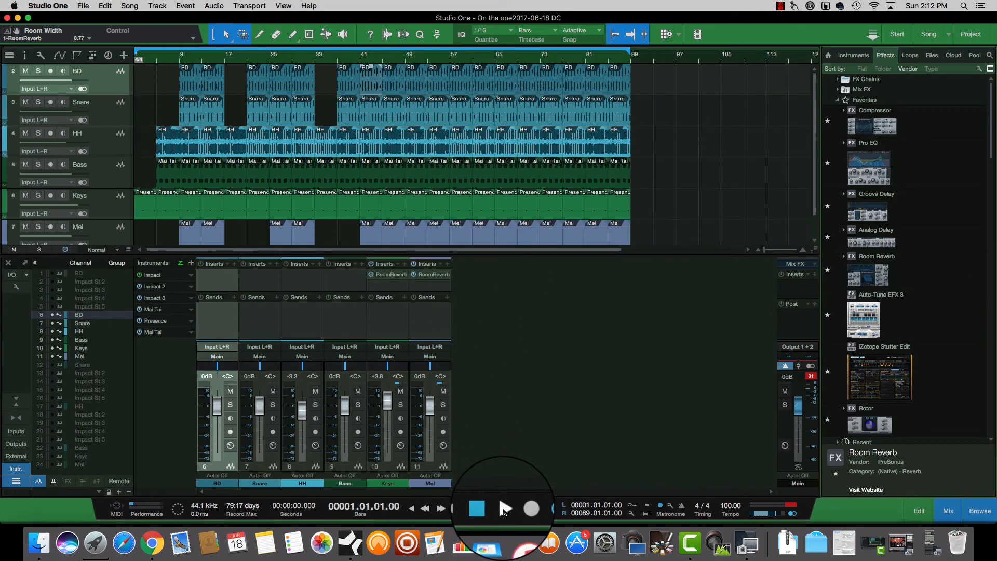
pyautogui.click(503, 510)
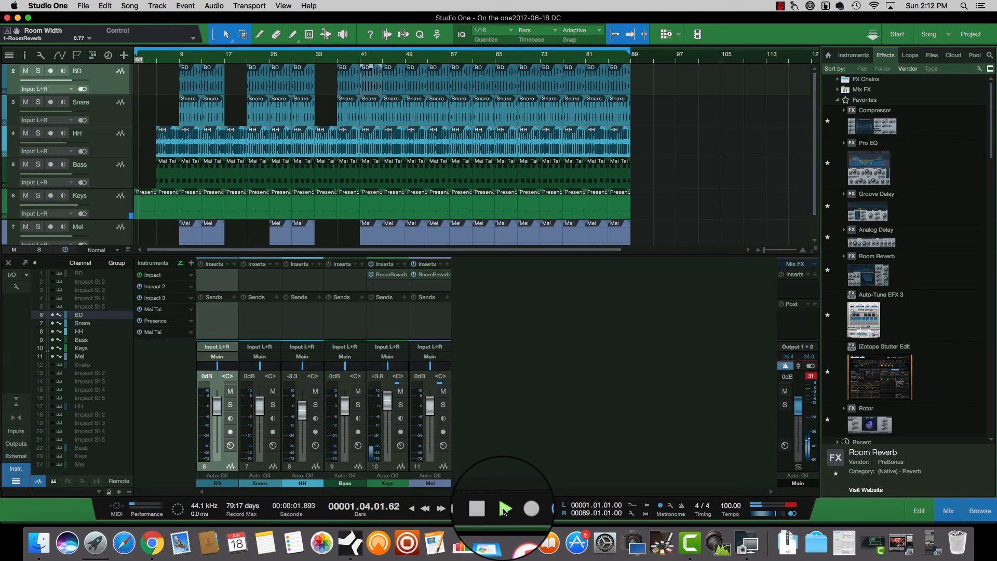